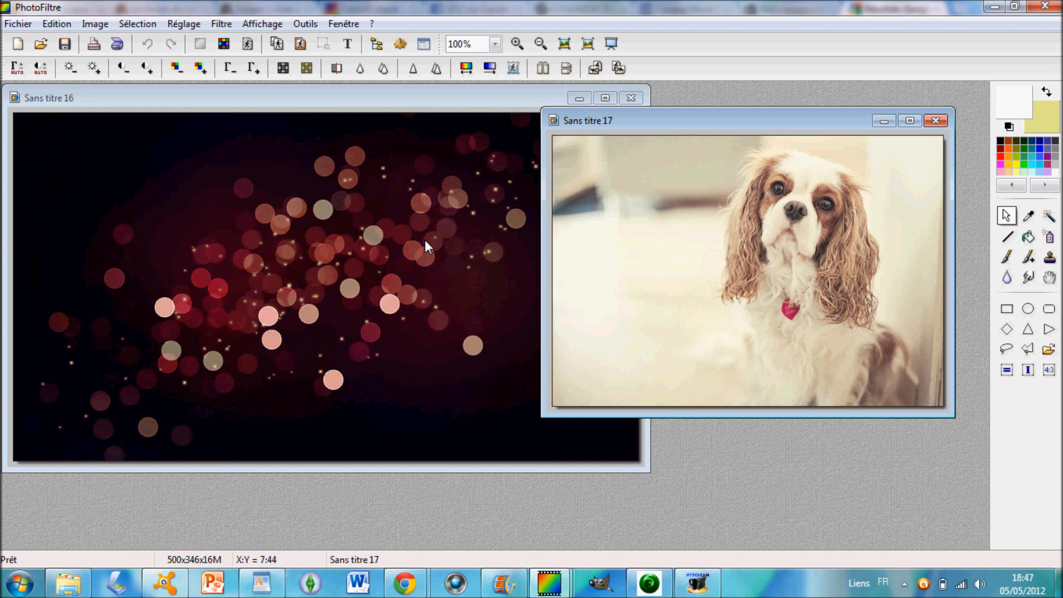
Check the dog photo's pixel dimensions in its image size settings
click(408, 247)
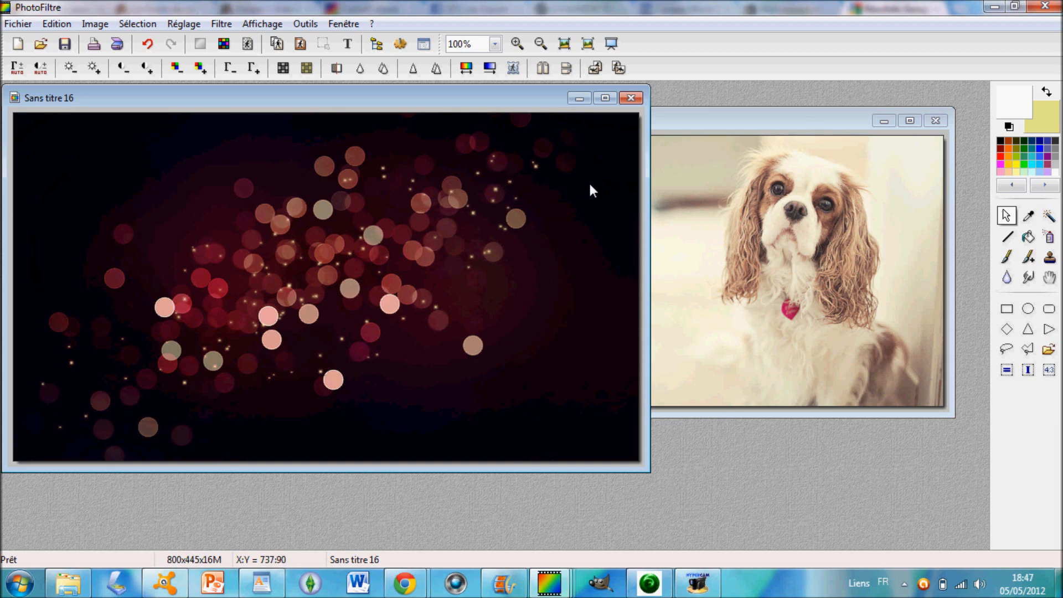
click(820, 169)
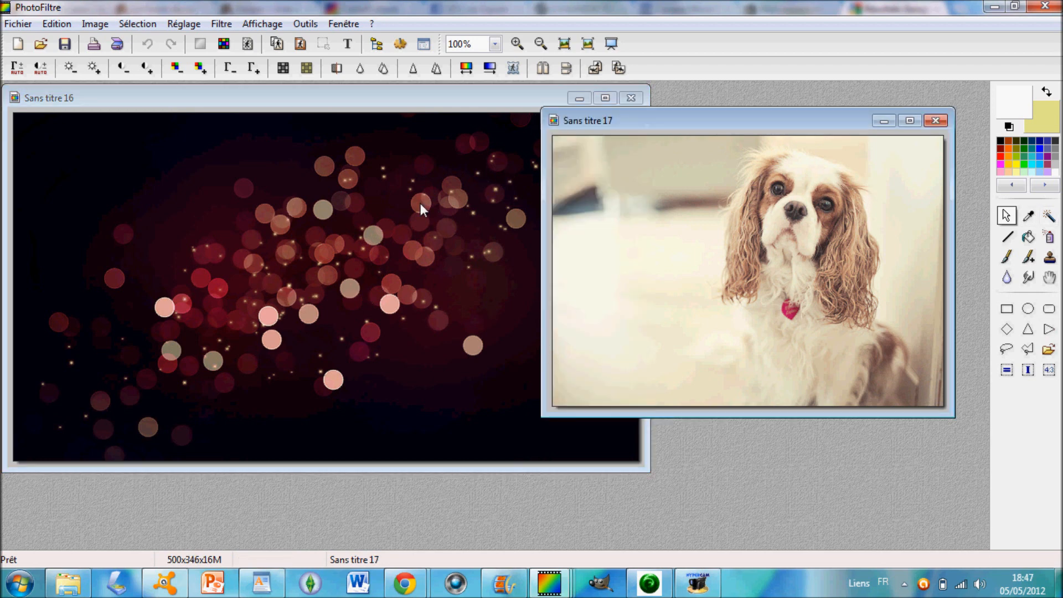
right_click(630, 216)
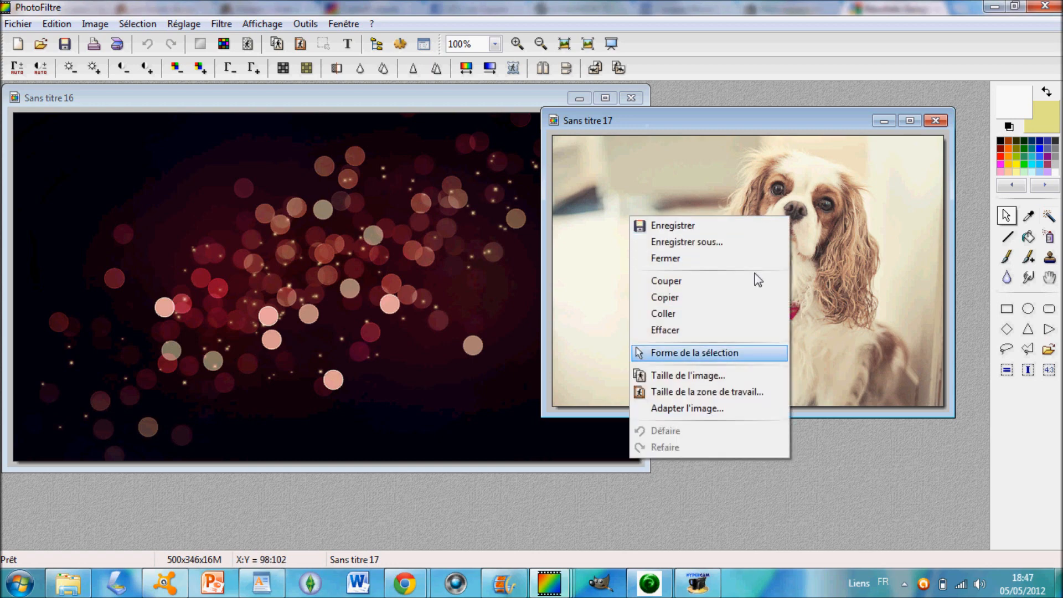
click(706, 377)
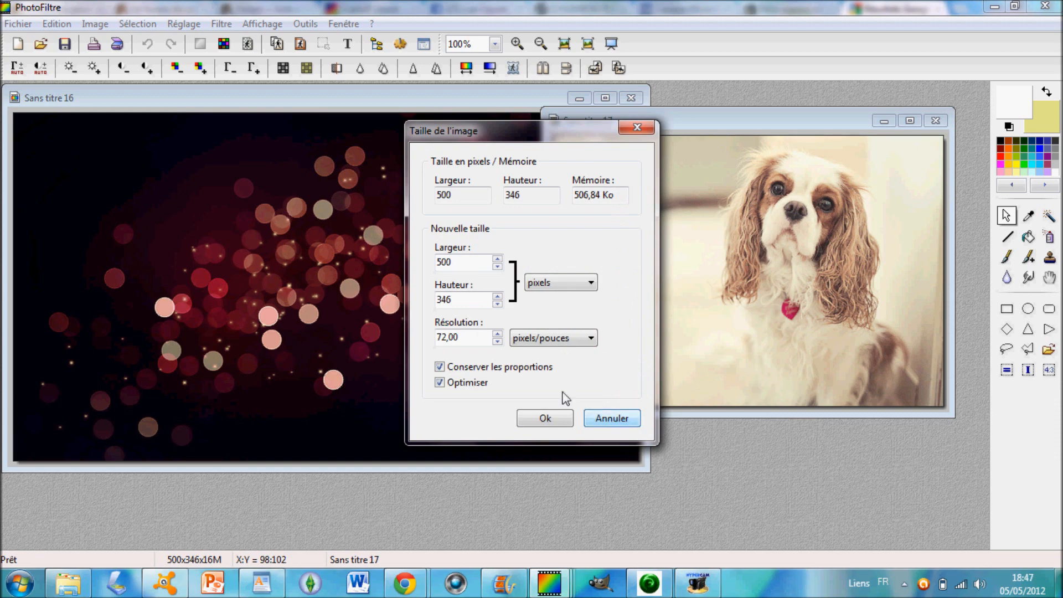
click(609, 419)
Resize the bokeh image to a height of 346 pixels, keeping its proportions
right_click(454, 200)
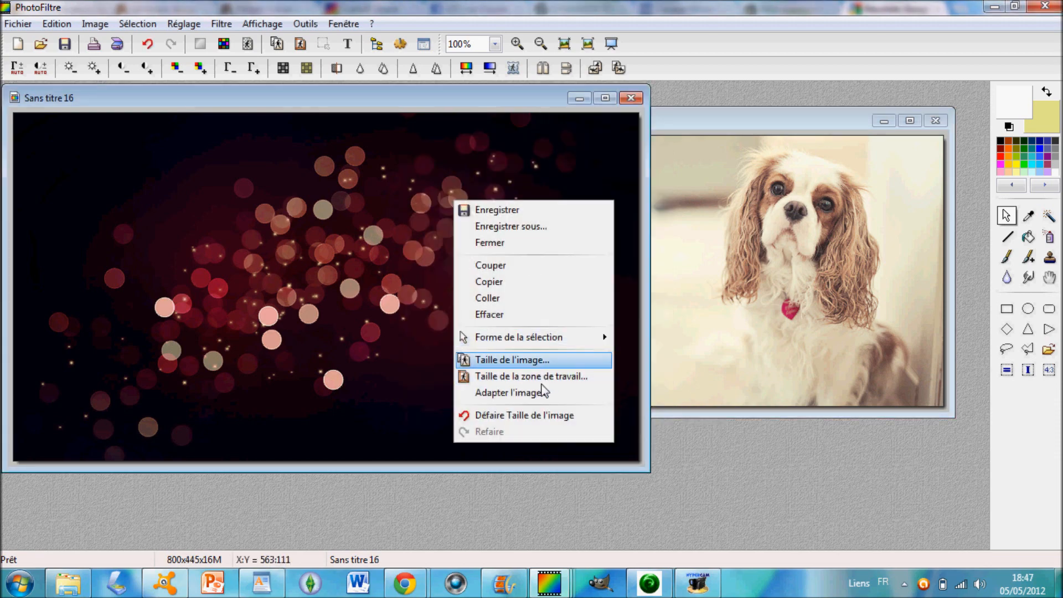
click(532, 360)
drag(479, 301, 375, 298)
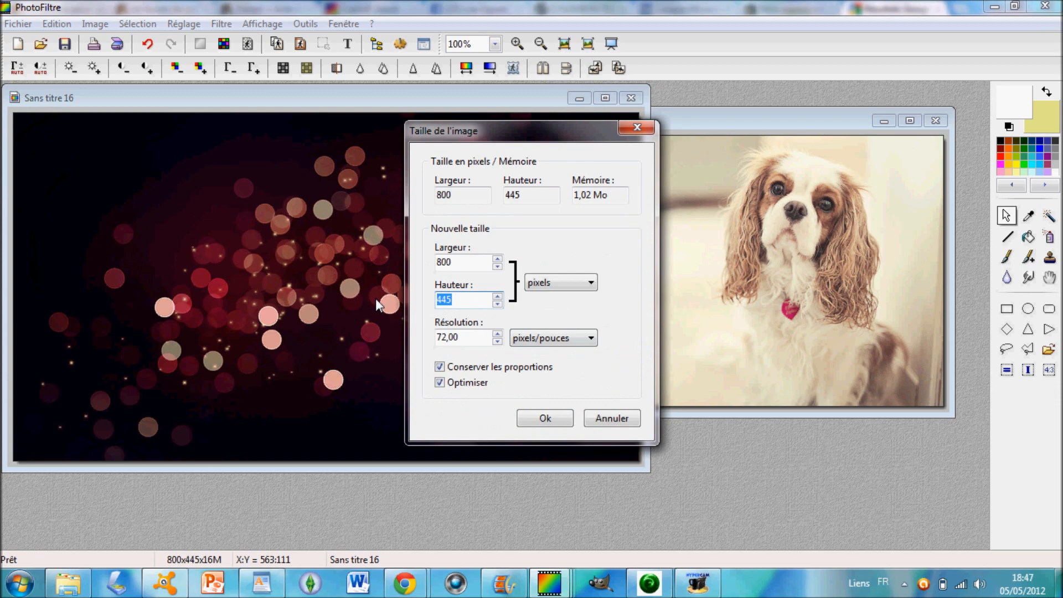
text(346)
key(Return)
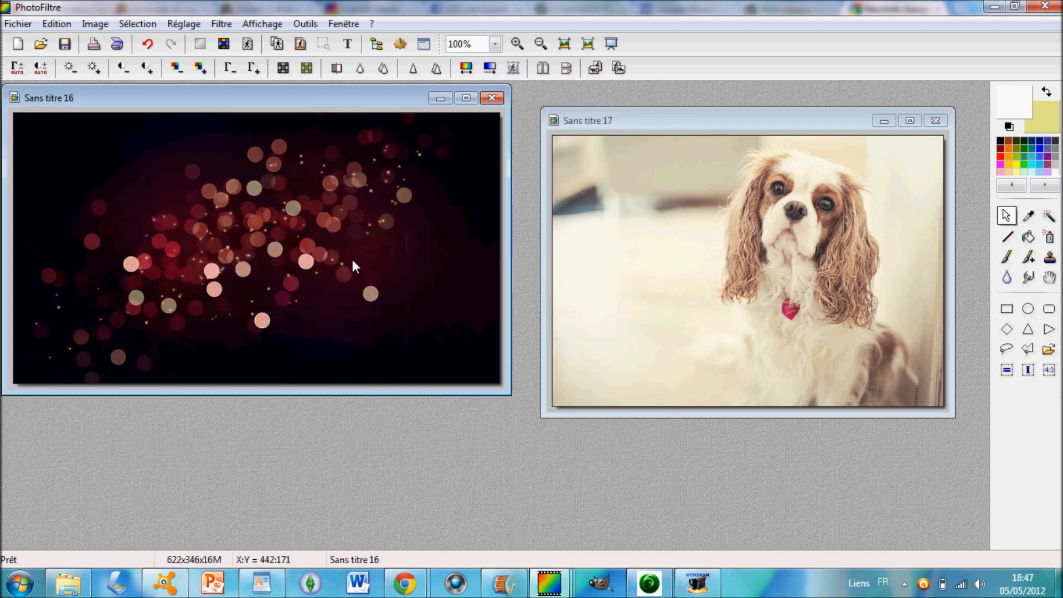
Select a full-height rectangle about 557 by 346 pixels on the bokeh image
drag(463, 110, 28, 451)
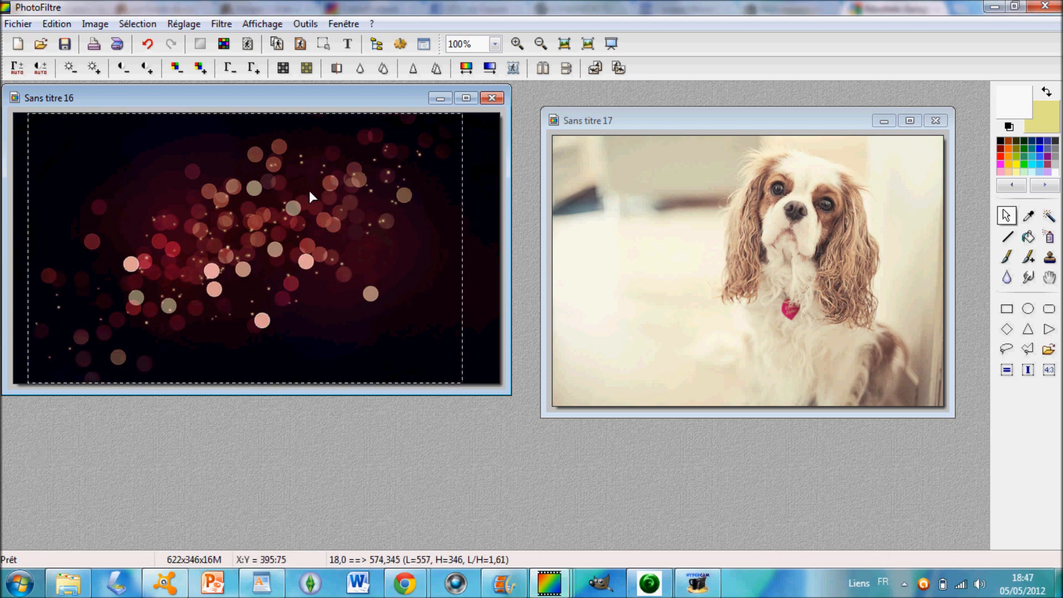
right_click(339, 145)
click(387, 323)
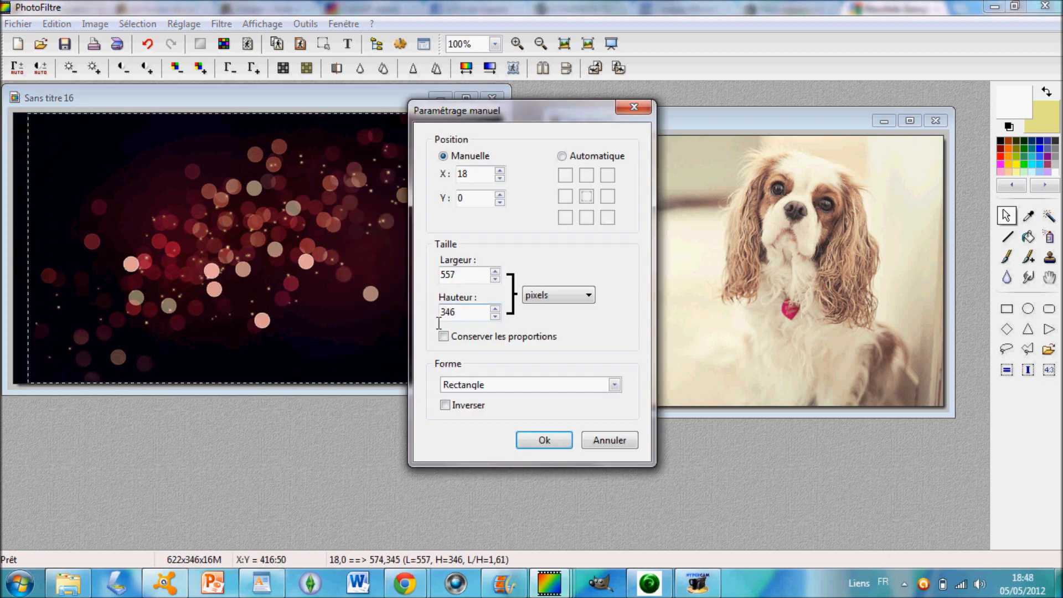
click(619, 441)
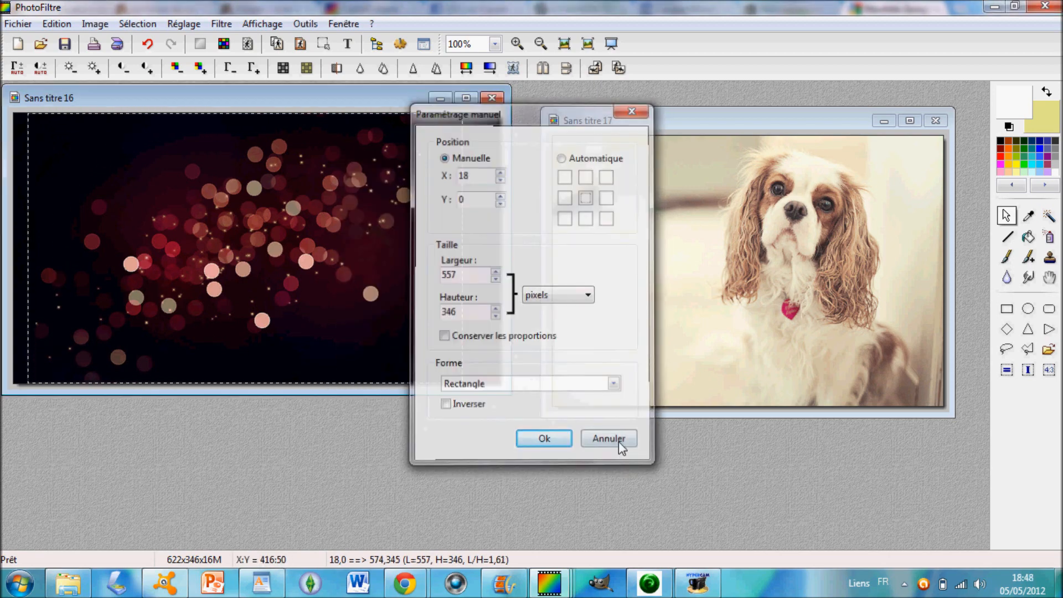
Check the dog photo's width in its image size settings
right_click(690, 253)
click(720, 413)
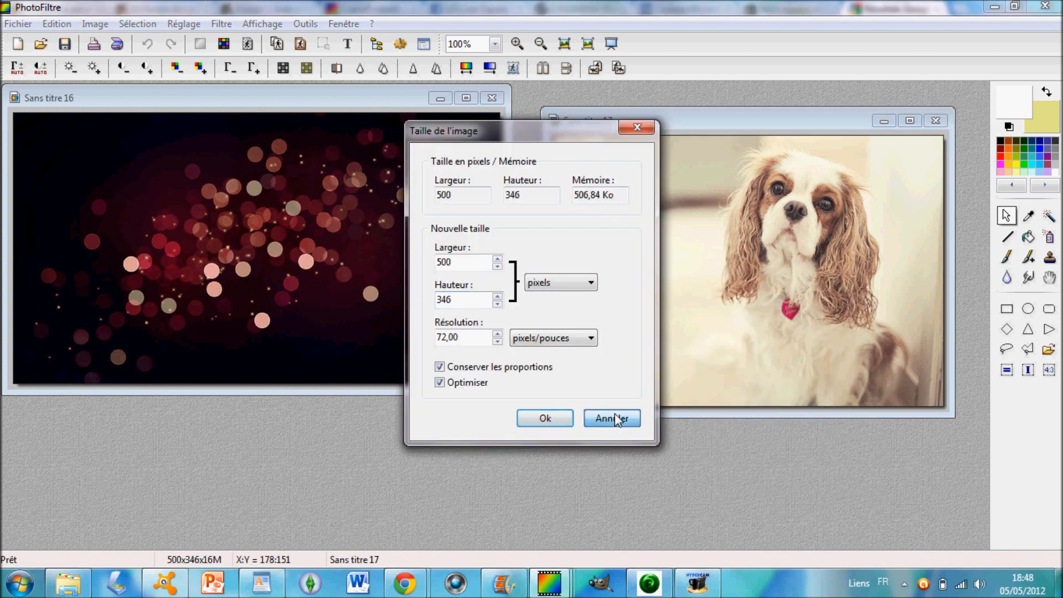
click(616, 419)
Set the bokeh selection's width to 500 pixels and crop the image to it
right_click(403, 267)
click(483, 440)
double_click(485, 273)
text(500)
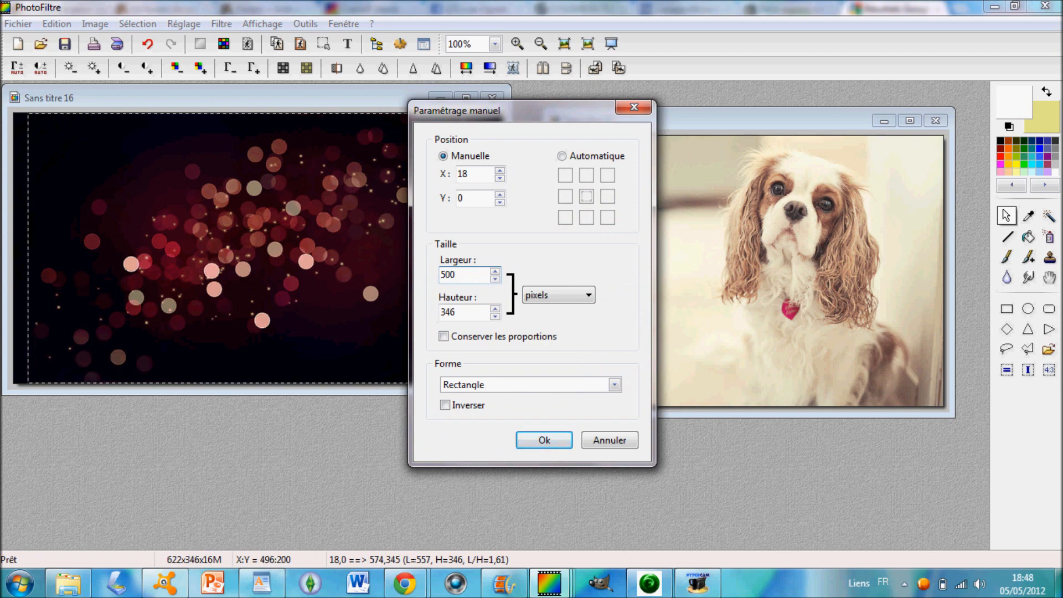
click(545, 441)
mouse_move(331, 224)
mouse_down()
mouse_move(350, 224)
mouse_move(332, 224)
mouse_up()
right_click(332, 225)
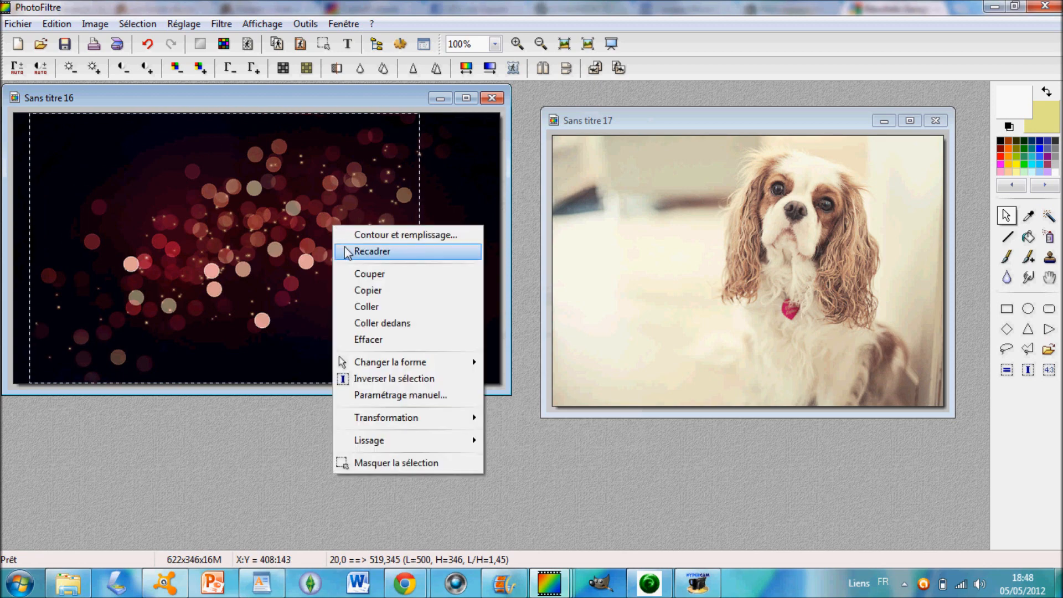
click(372, 251)
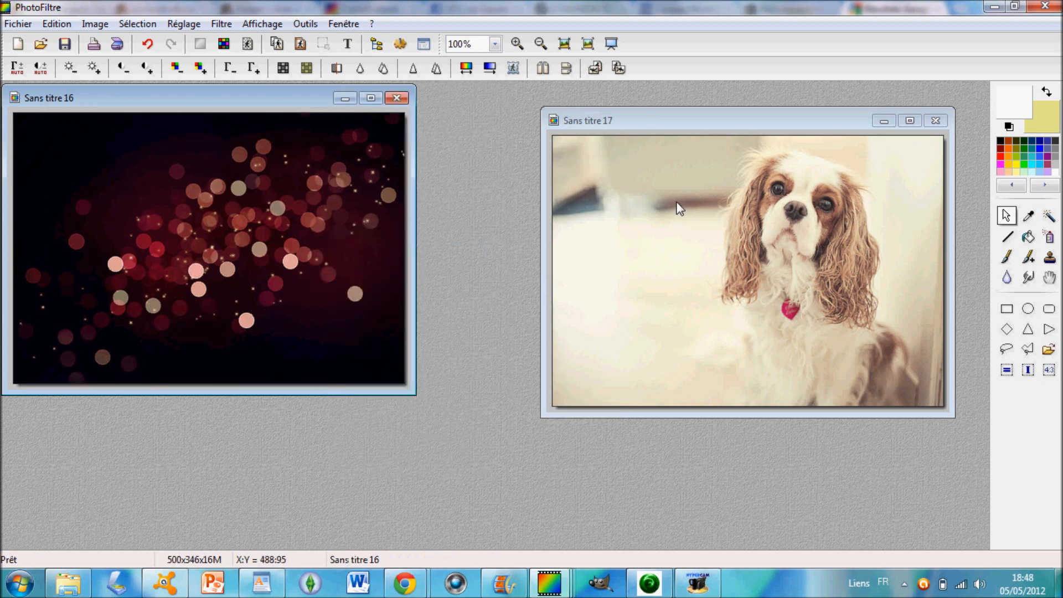
Move the dog photo's window closer to the bokeh image and define the dog photo as the pattern
drag(615, 120, 562, 101)
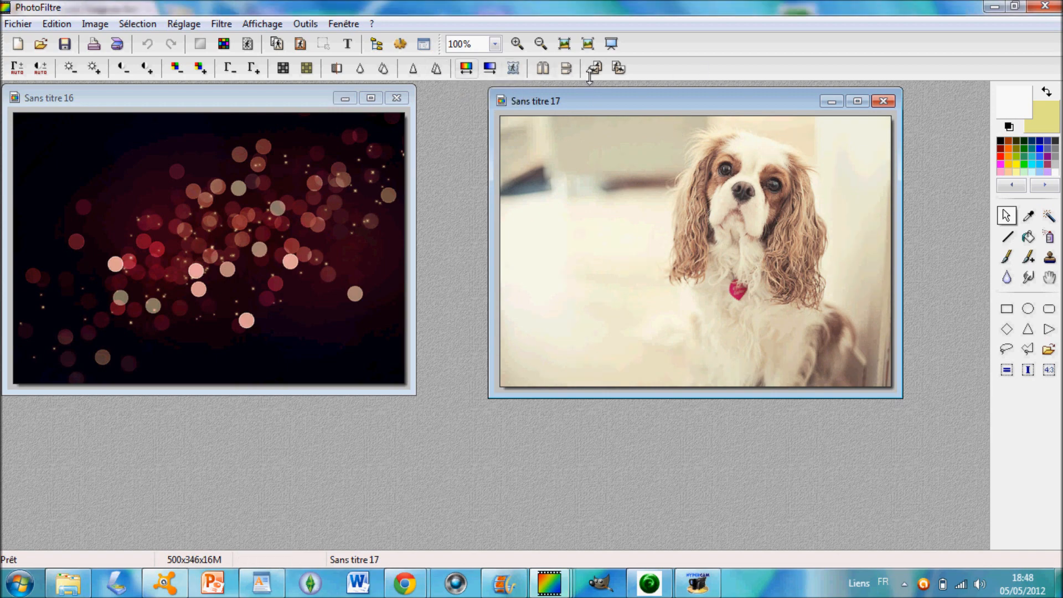
click(57, 23)
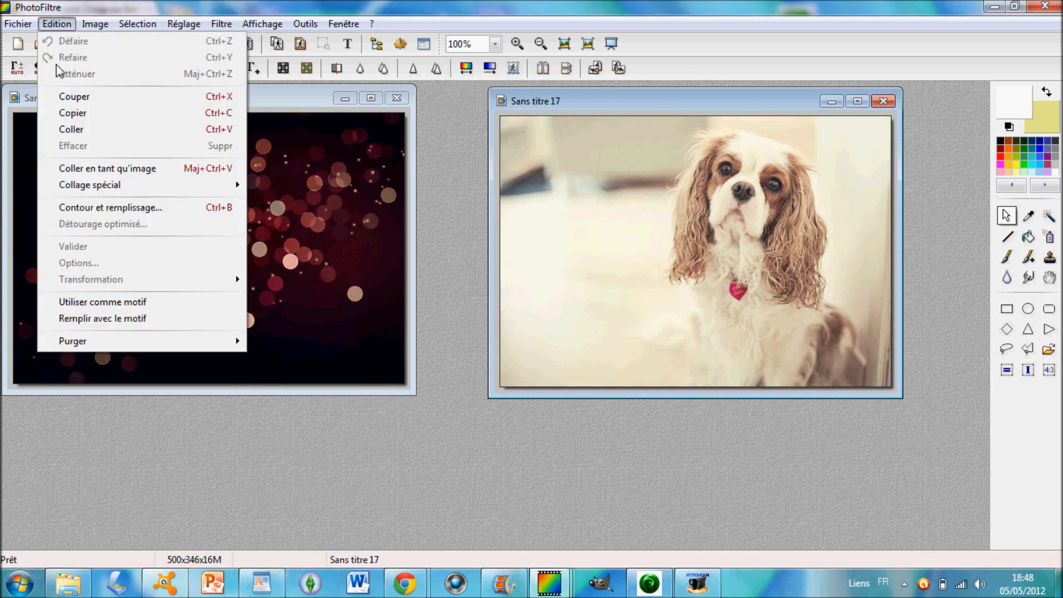
click(88, 300)
Copy the cropped bokeh image and paste it over the dog photo
right_click(222, 178)
click(261, 261)
right_click(666, 158)
click(696, 254)
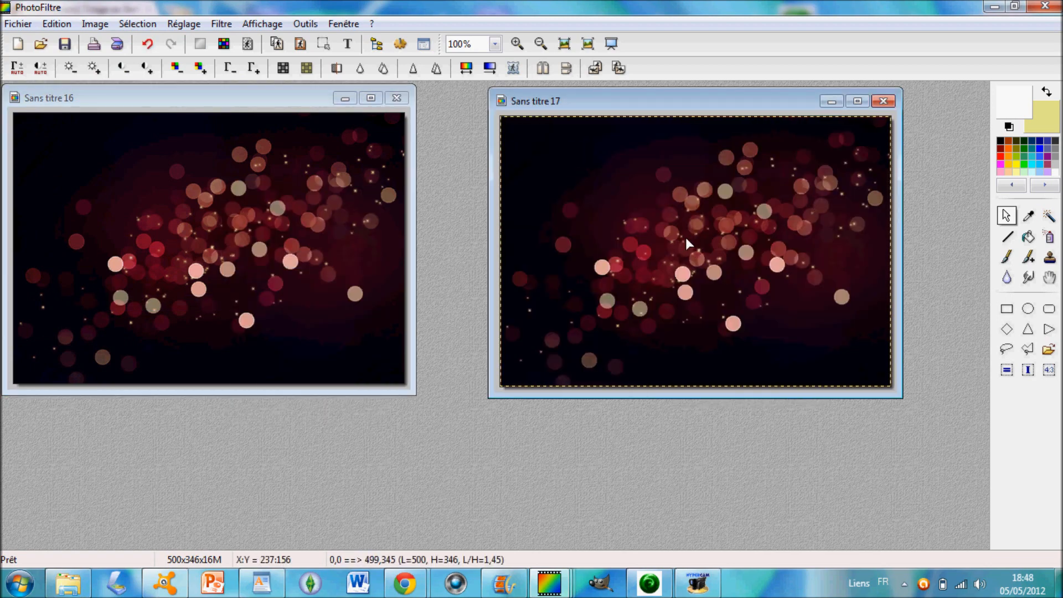
Lower the pasted bokeh's opacity so the dog shows through, and validate the paste
right_click(658, 188)
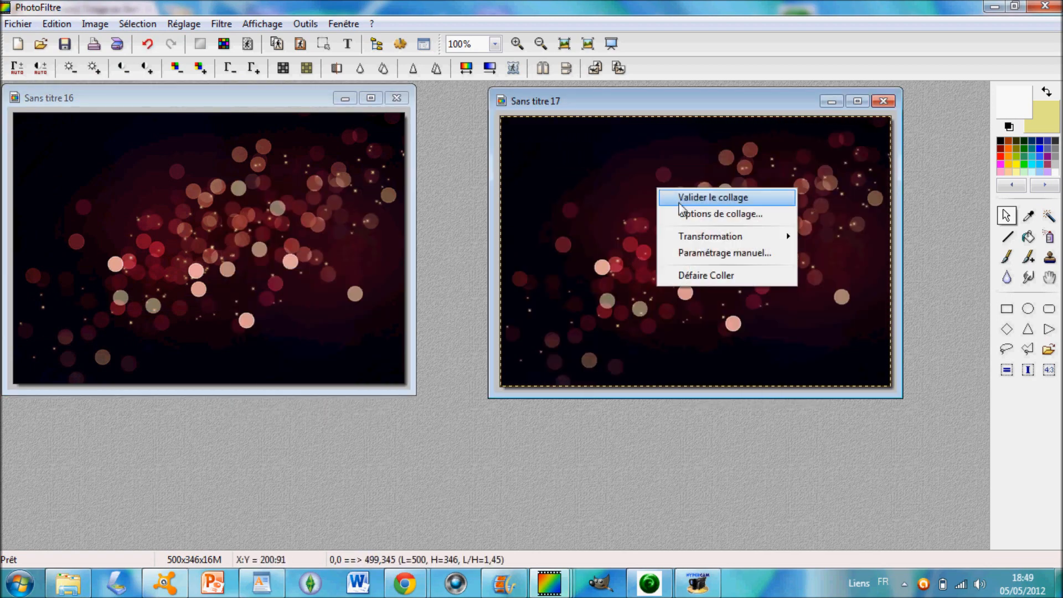
click(686, 215)
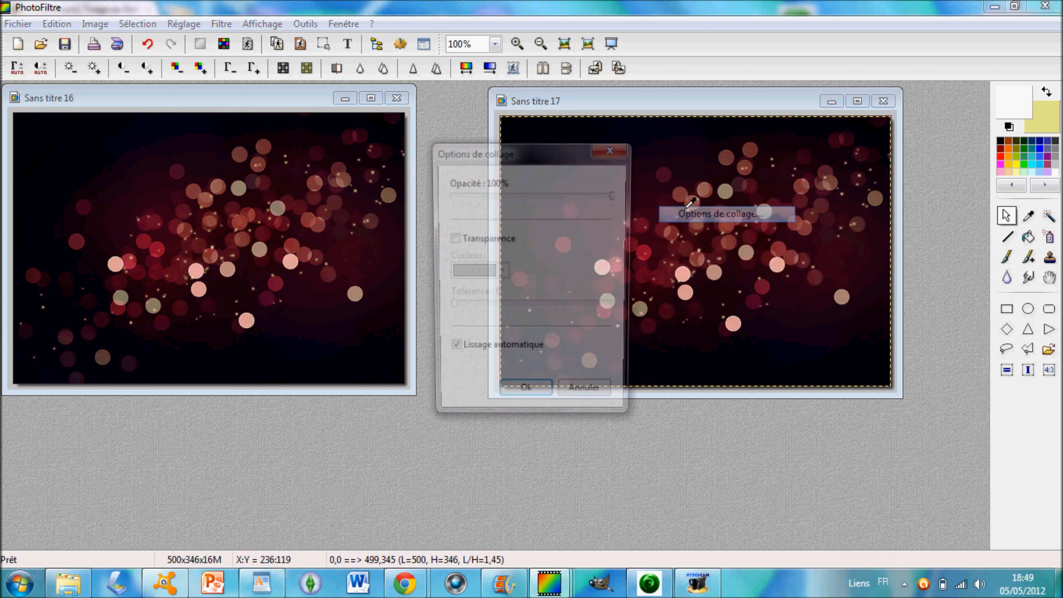
click(474, 194)
click(474, 194)
click(476, 196)
click(477, 198)
click(477, 198)
click(477, 198)
click(477, 198)
click(477, 198)
click(507, 400)
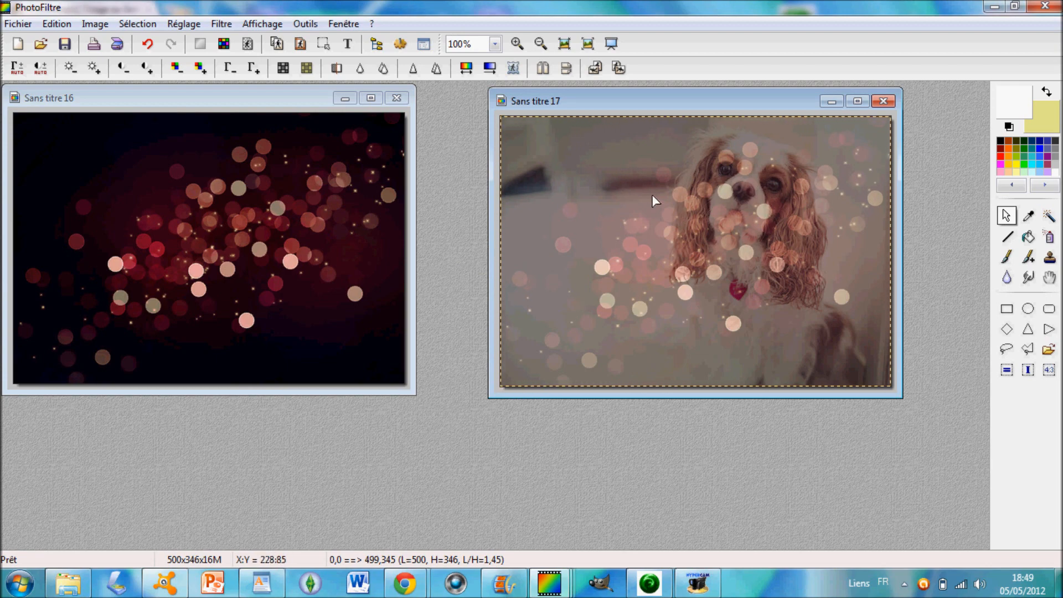
right_click(685, 178)
click(701, 188)
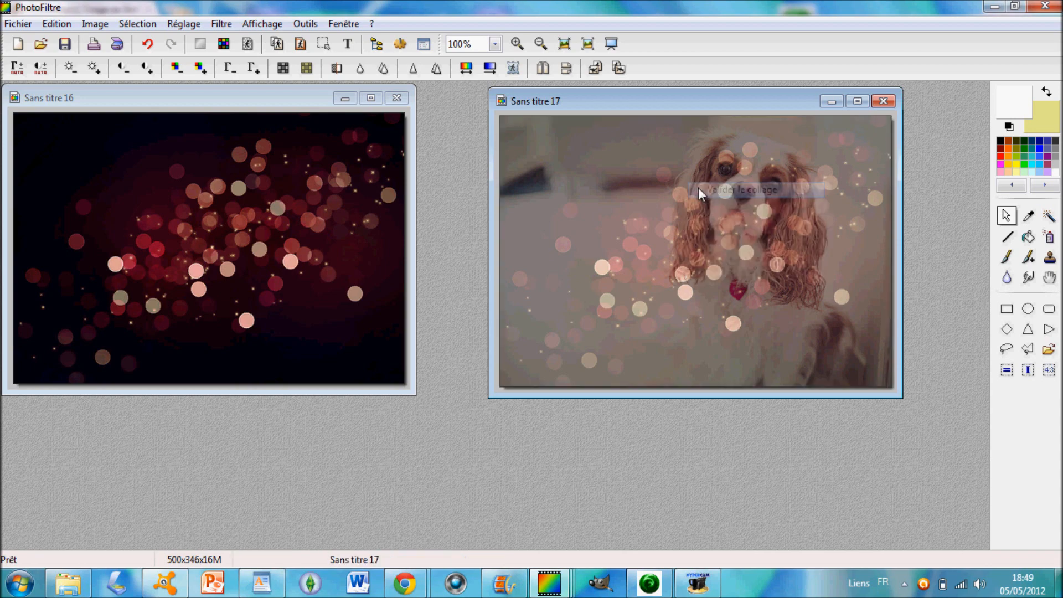
Brighten the blended dog photo with repeated positive gamma corrections
click(258, 71)
click(258, 72)
click(258, 72)
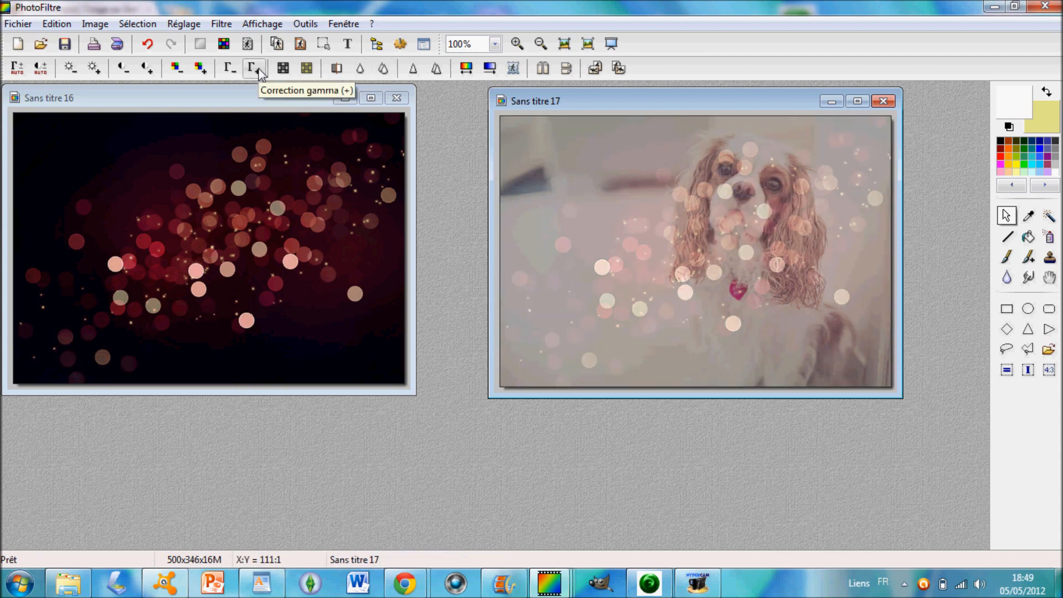
Set the blended photo's brightness to 10% and contrast to 100%
click(179, 25)
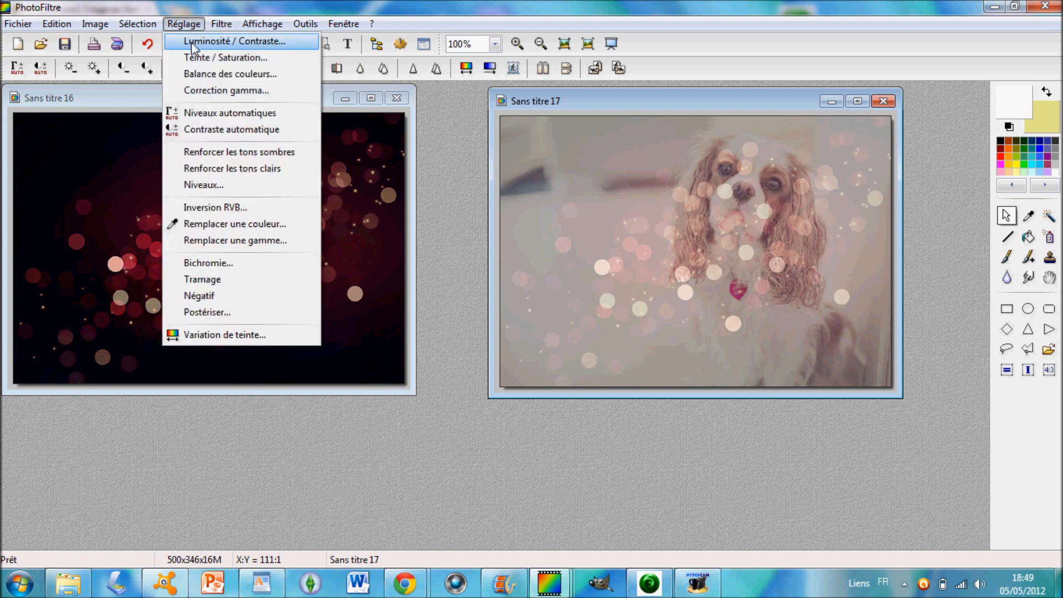
click(192, 44)
click(562, 233)
drag(532, 272, 637, 278)
drag(552, 188, 285, 200)
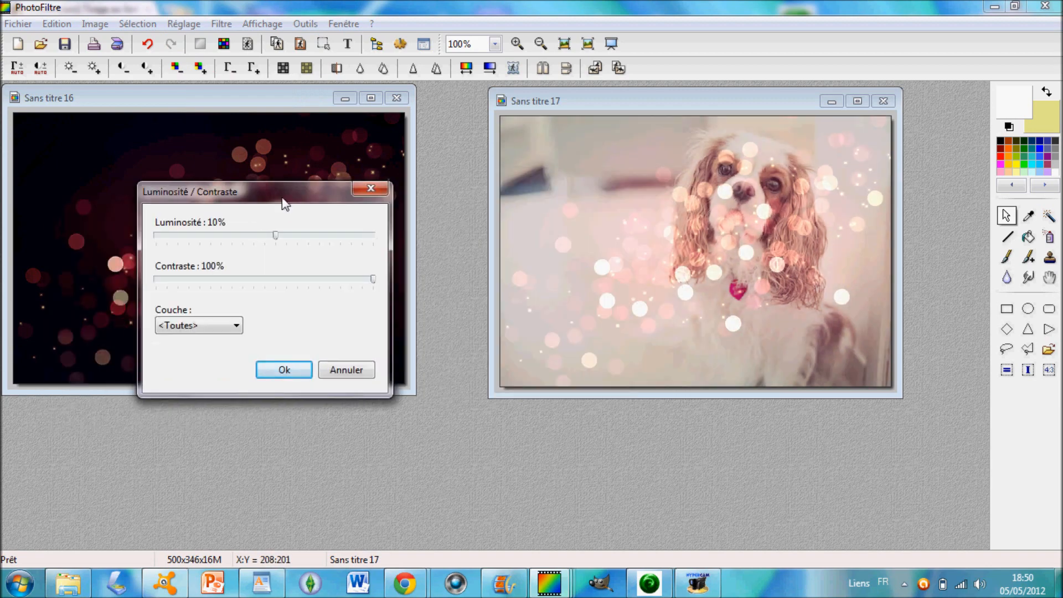
click(284, 370)
Restore the dog's face and upper ears through the bokeh with the Clone stamp in pattern mode at radius 20
drag(618, 105, 437, 130)
scroll(557, 320, up, 1)
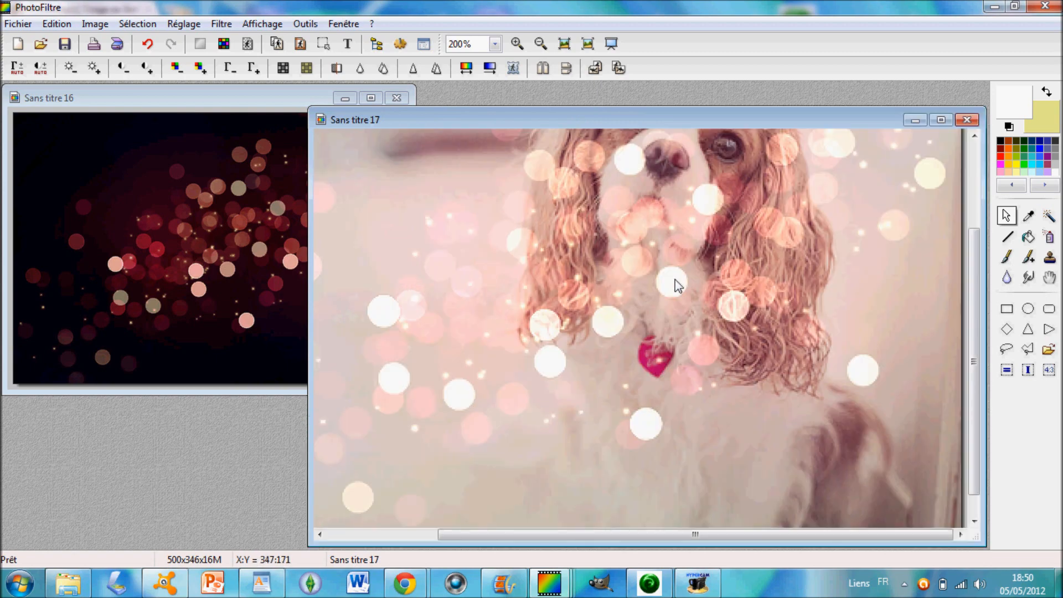
scroll(679, 286, up, 3)
click(1050, 257)
click(1026, 394)
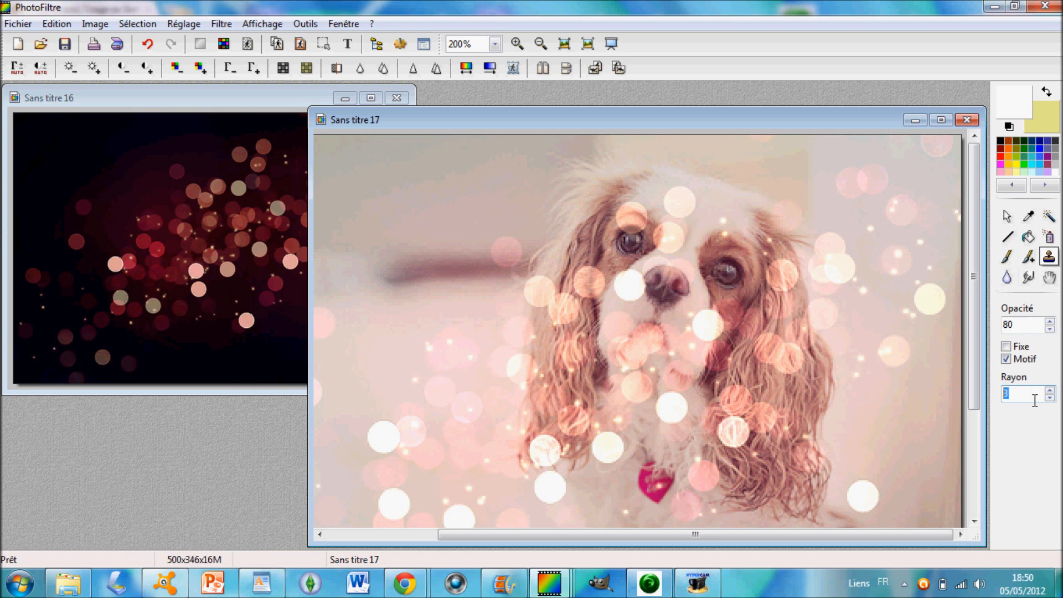
text(20)
mouse_move(712, 358)
mouse_down()
mouse_move(673, 294)
mouse_move(614, 266)
mouse_move(665, 210)
mouse_move(620, 220)
mouse_move(596, 244)
mouse_move(561, 346)
mouse_move(615, 229)
mouse_move(778, 306)
mouse_move(803, 370)
mouse_move(791, 426)
mouse_move(762, 391)
mouse_move(732, 248)
mouse_move(647, 245)
mouse_move(591, 288)
mouse_move(623, 199)
mouse_move(611, 184)
mouse_move(620, 220)
mouse_up()
Set the Clone stamp's opacity to 10
click(1026, 329)
key(BackSpace)
key(BackSpace)
text(10)
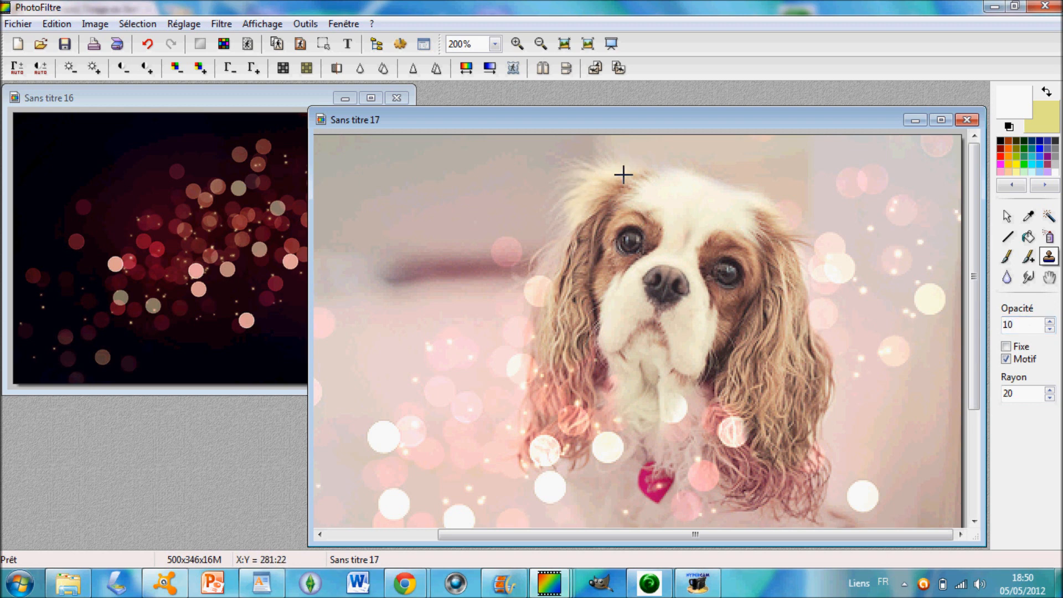
Set the Clone stamp's opacity to 80 and clear the bokeh from the lower part of the dog's left-hand ear
double_click(1014, 324)
text(80)
mouse_move(558, 323)
mouse_down()
mouse_move(559, 412)
mouse_move(547, 399)
mouse_move(578, 415)
mouse_move(545, 452)
mouse_up()
click(596, 451)
Clear the bokeh from the dog's chest, heart tag, right-hand ear and body with the Clone stamp
scroll(629, 439, down, 1)
scroll(593, 369, up, 1)
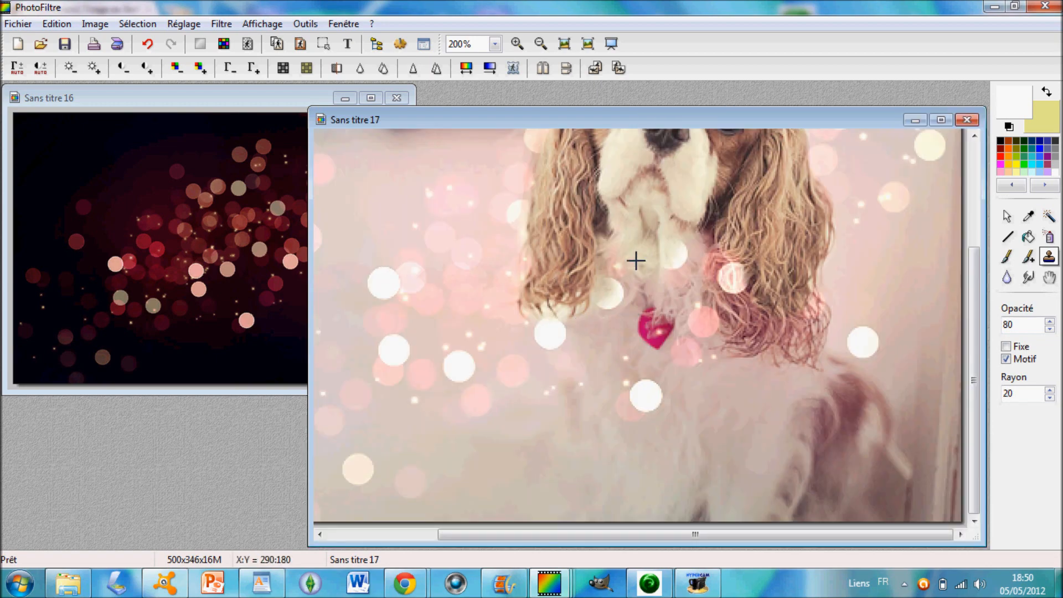
mouse_move(613, 217)
mouse_down()
mouse_move(639, 295)
mouse_move(626, 277)
mouse_move(638, 329)
mouse_move(630, 372)
mouse_move(666, 289)
mouse_move(709, 325)
mouse_move(733, 300)
mouse_move(808, 353)
mouse_up()
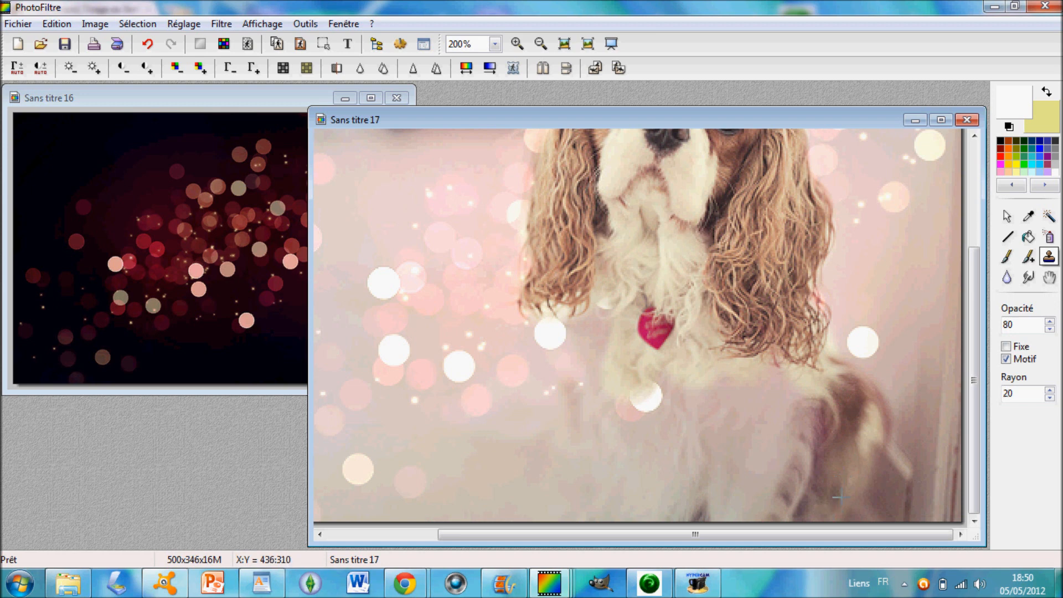
mouse_move(845, 523)
mouse_down()
mouse_move(789, 424)
mouse_move(798, 444)
mouse_move(792, 382)
mouse_move(732, 553)
mouse_move(717, 432)
mouse_move(664, 409)
mouse_move(683, 355)
mouse_up()
click(634, 418)
Set the Clone stamp to opacity 10 and radius 50, and soften the restored area around the dog's body
double_click(1022, 325)
text(10)
key(Tab)
text(50)
drag(636, 481, 616, 423)
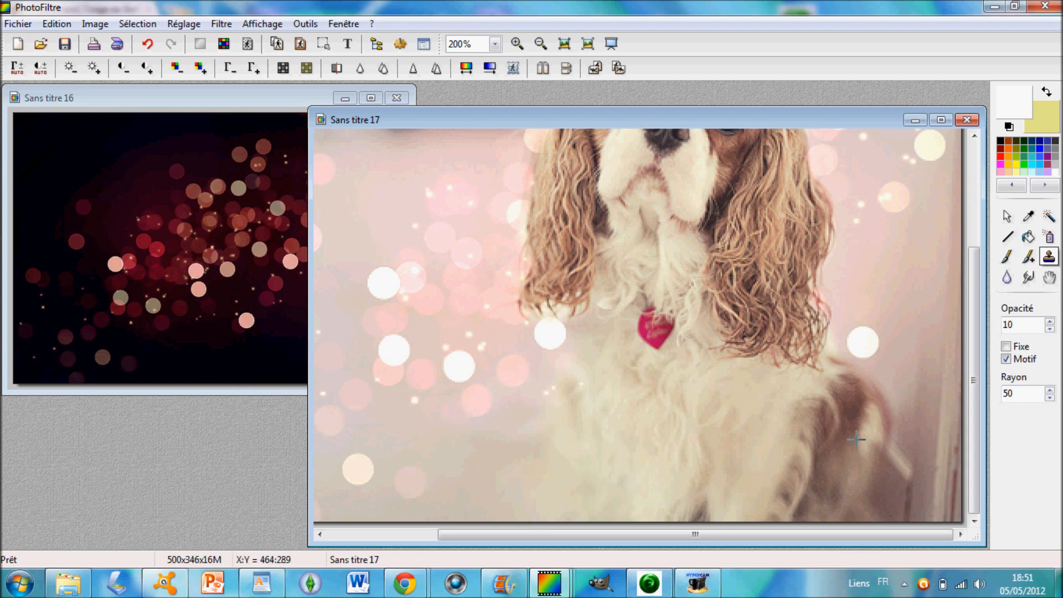
scroll(896, 443, down, 1)
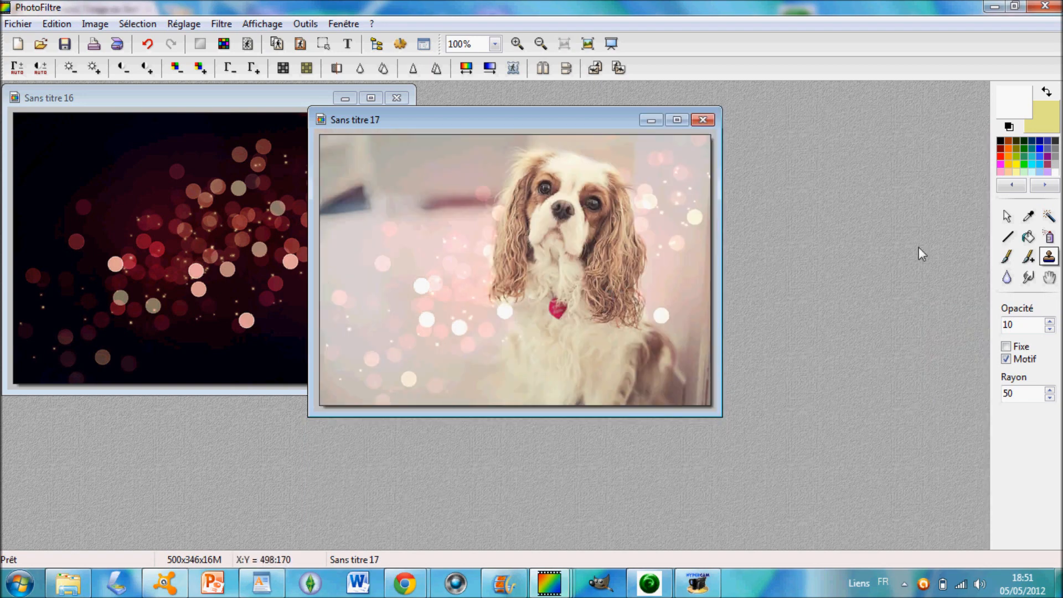